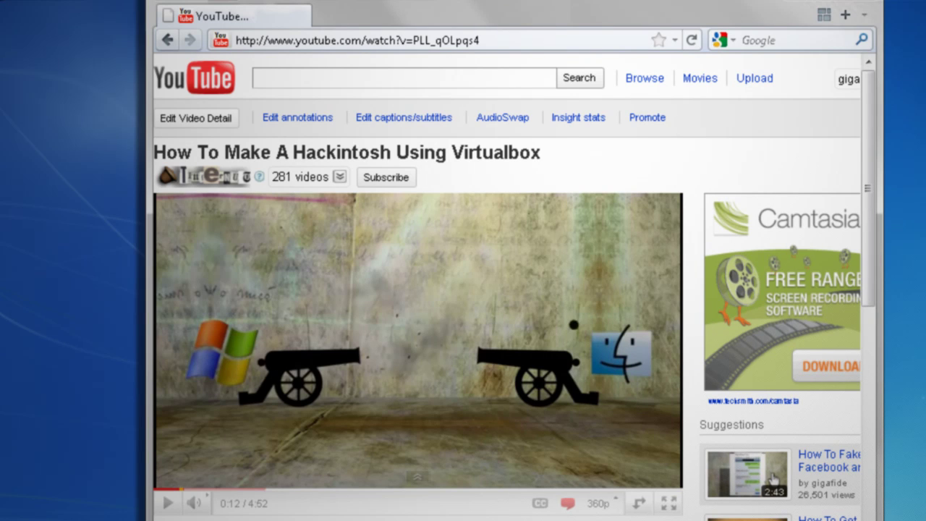
- Download the English machine-transcription captions as captions.sbv and open it in Notepad++
click(425, 117)
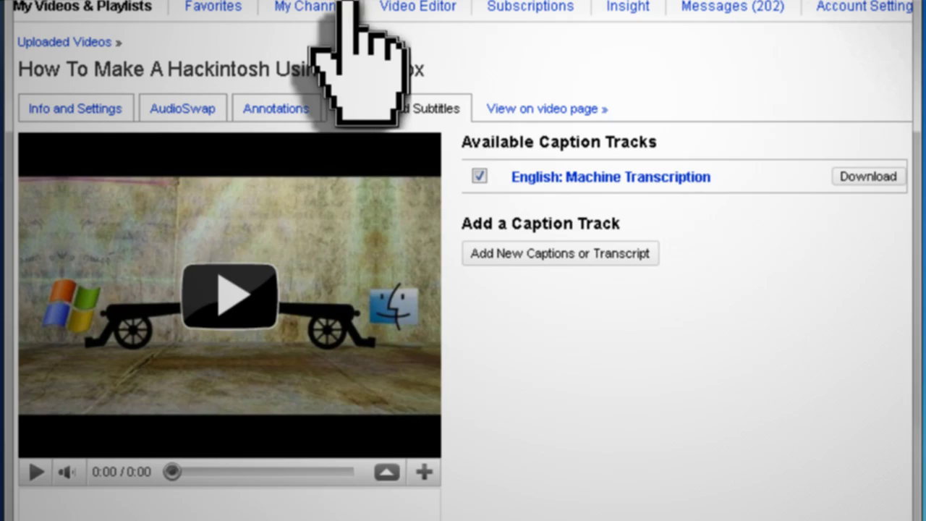
click(867, 177)
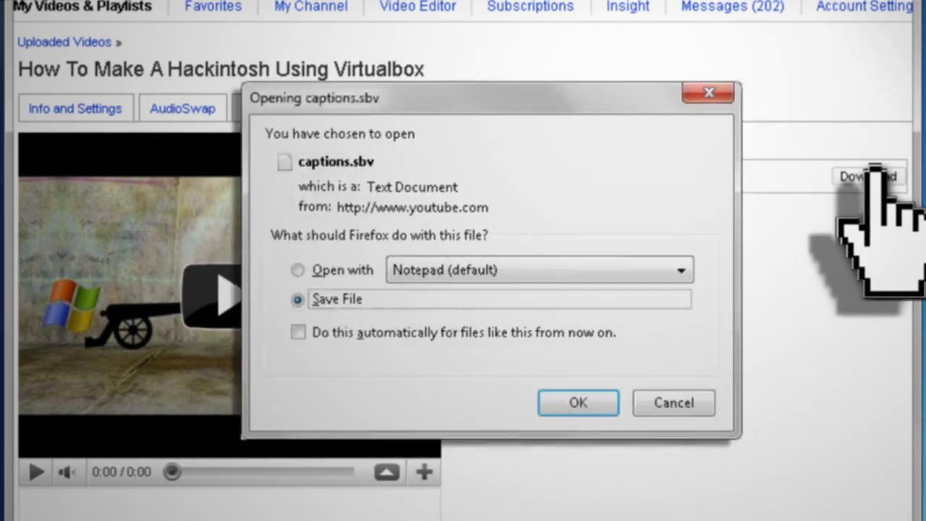
click(568, 385)
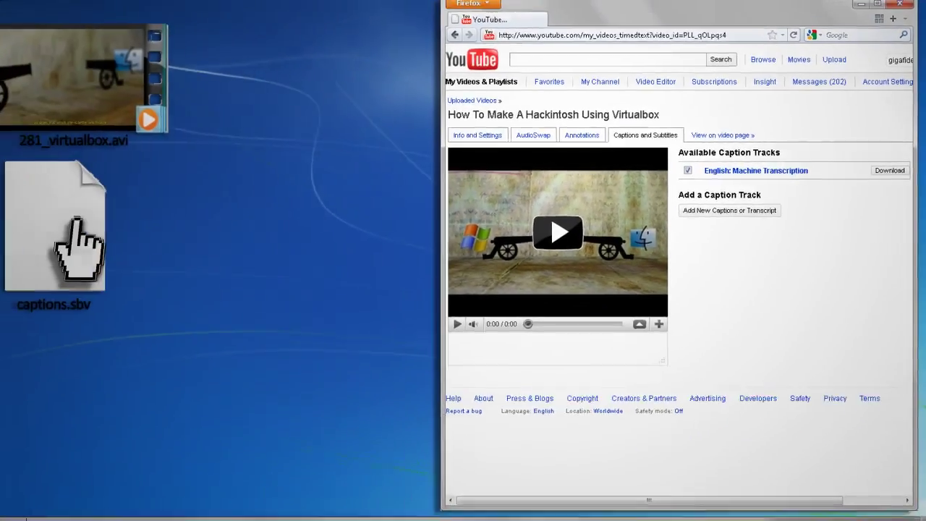
double_click(130, 239)
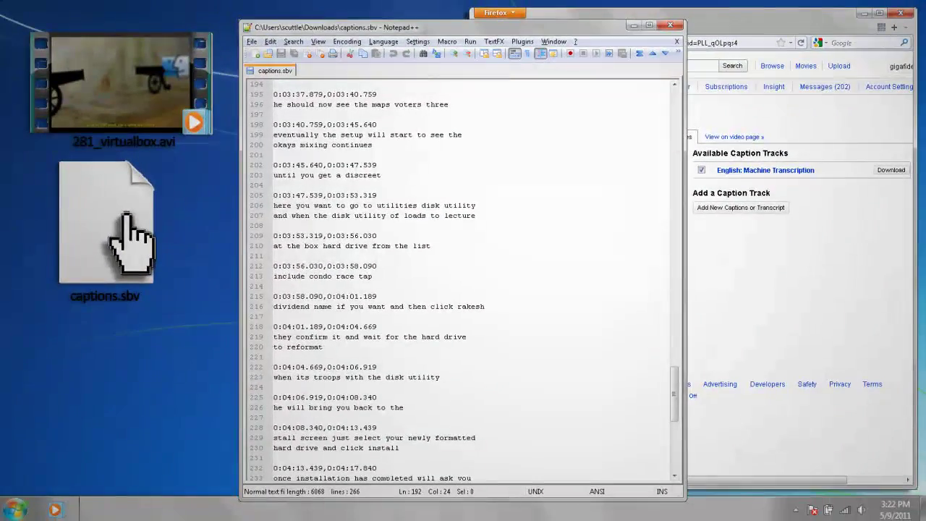
click(806, 7)
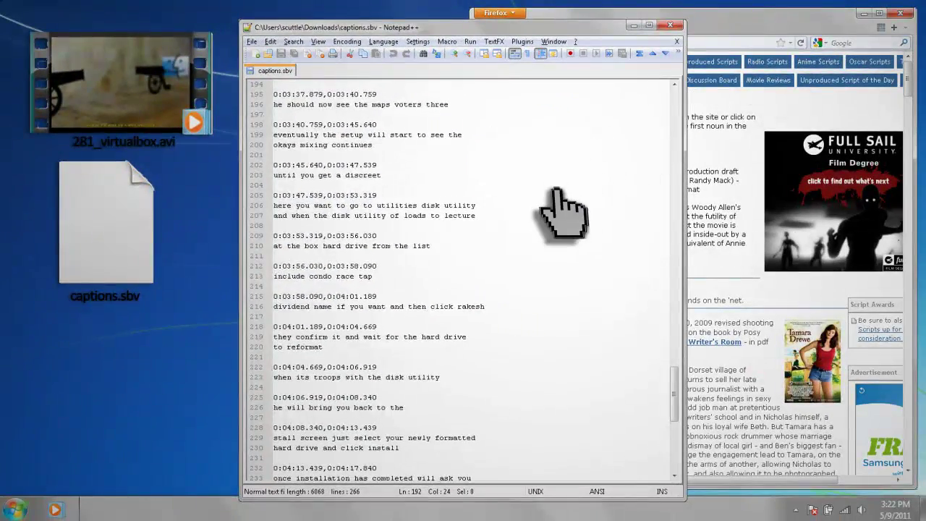
- Copy all the SBV caption text from Notepad++ into the DCMP conversion form
key(ctrl+a)
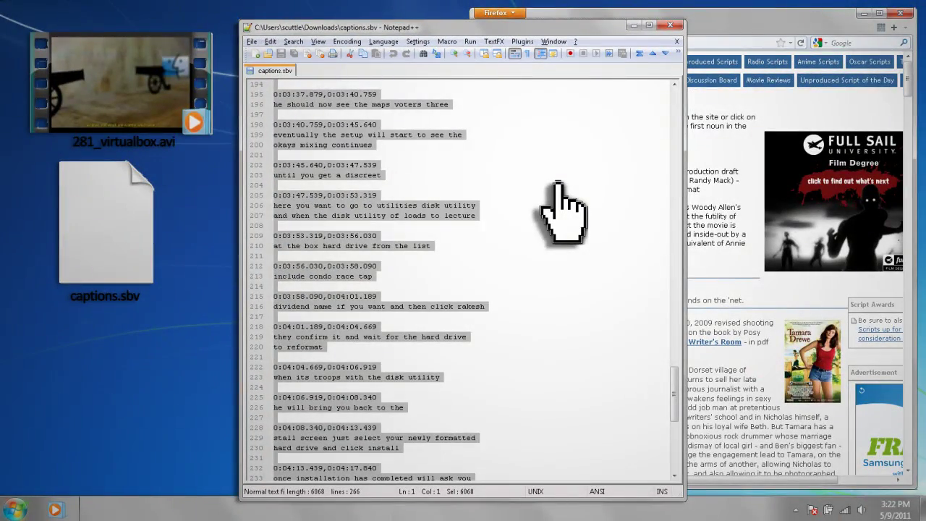
key(ctrl+c)
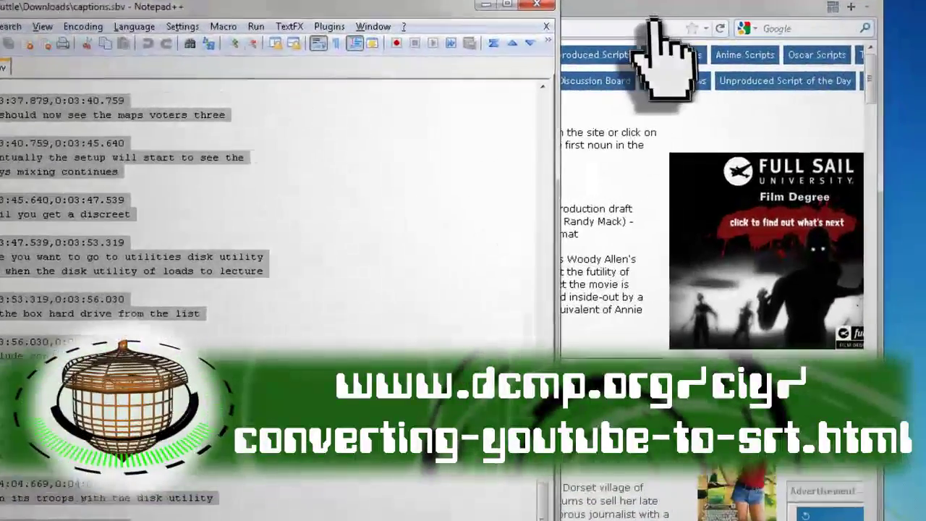
click(752, 33)
key(ctrl+v)
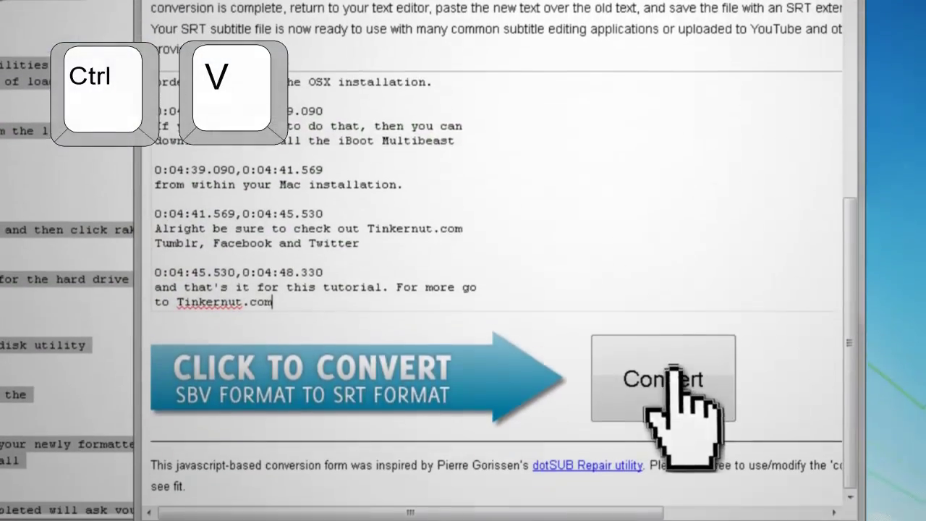
- Convert the captions to SRT and paste the SRT text over the captions in Notepad++
click(664, 483)
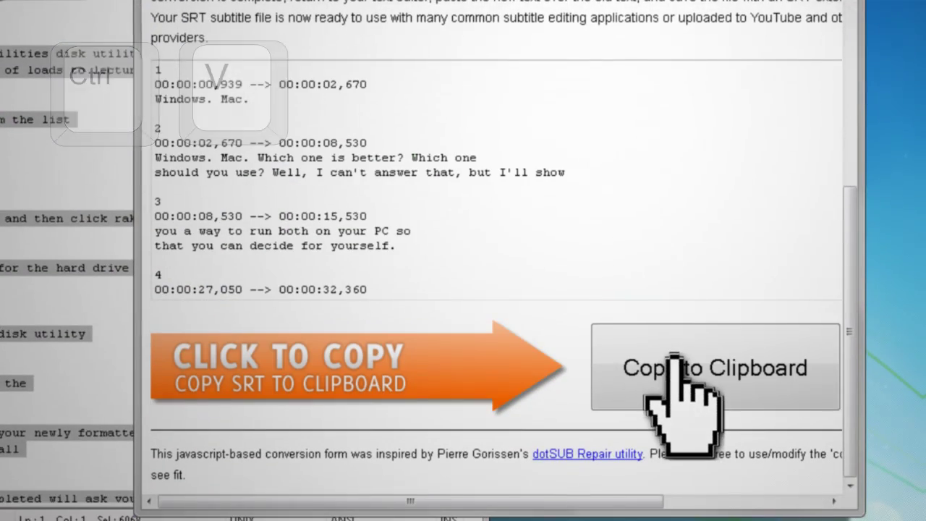
click(673, 358)
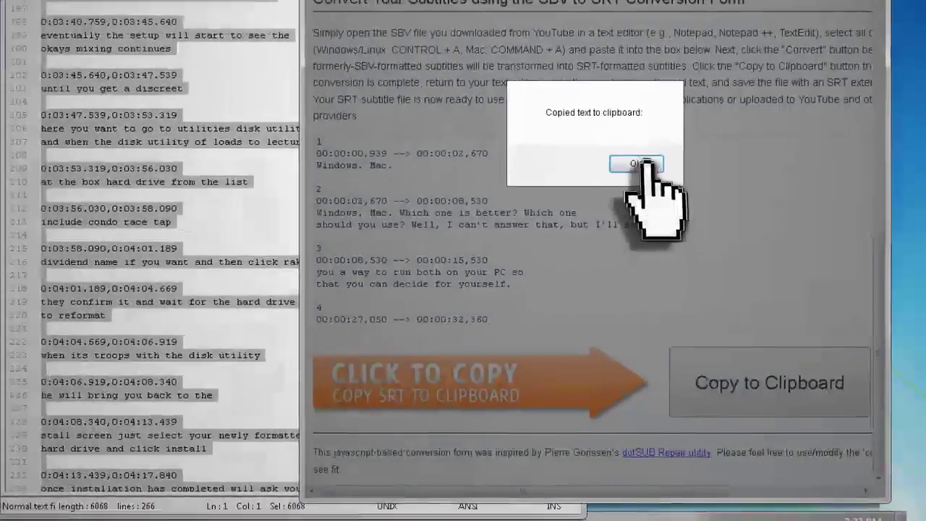
click(548, 97)
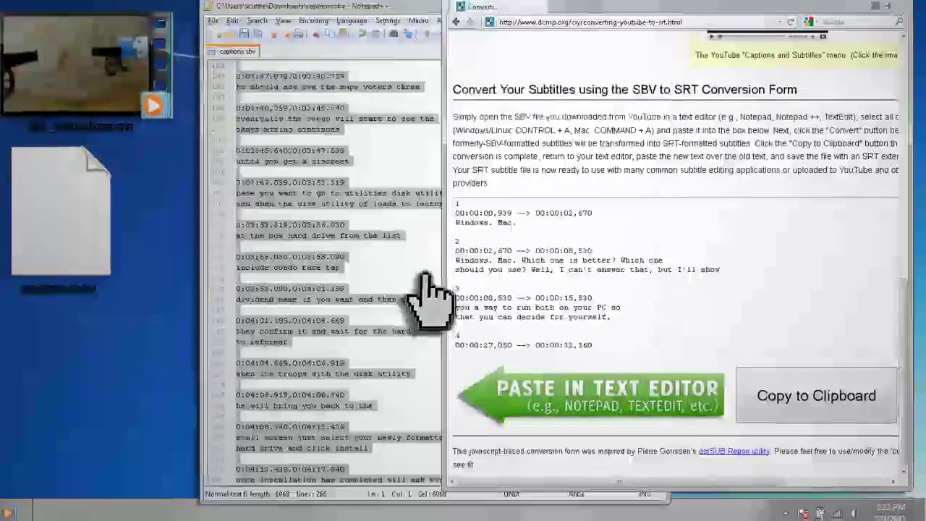
click(366, 282)
key(ctrl+v)
- Save the pasted subtitles as captions.srt on the desktop, then close Notepad++
click(252, 41)
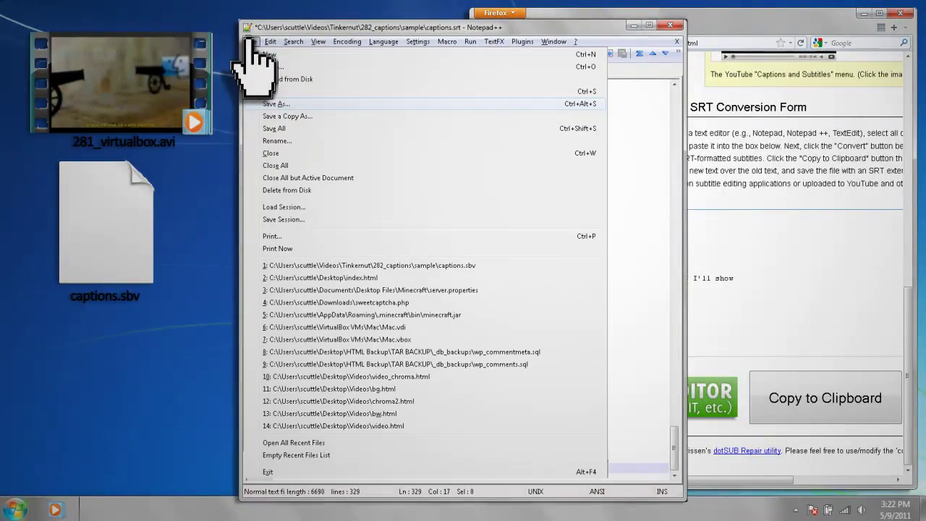
click(293, 75)
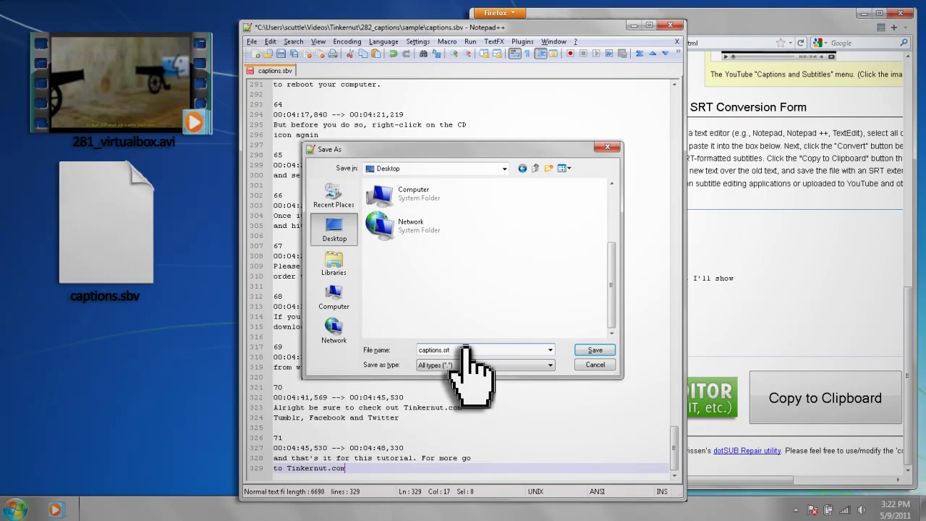
click(595, 349)
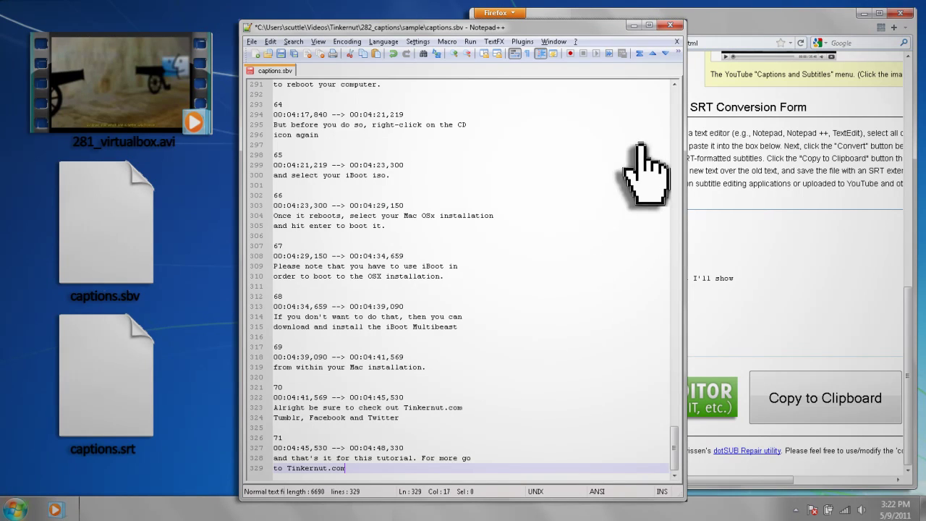
click(669, 26)
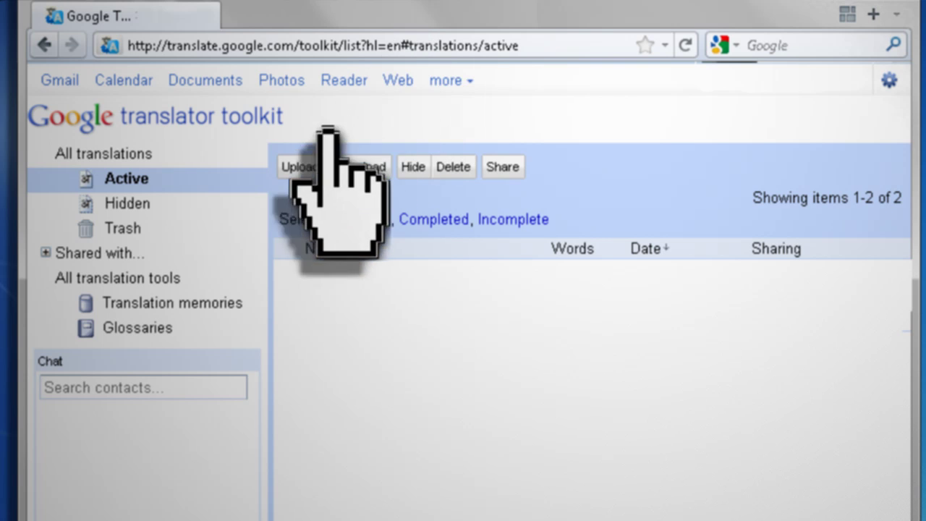
- Upload captions.srt as captions-german for translation from English into German
click(307, 167)
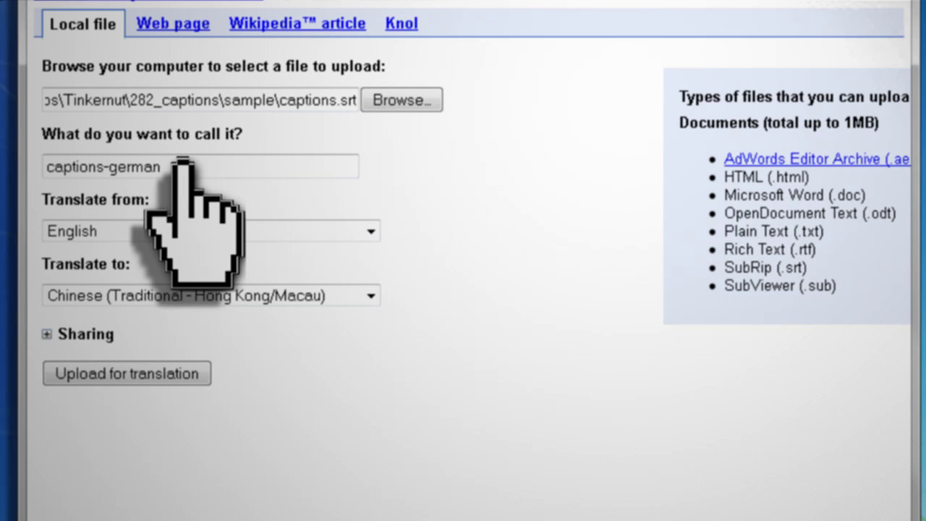
click(210, 293)
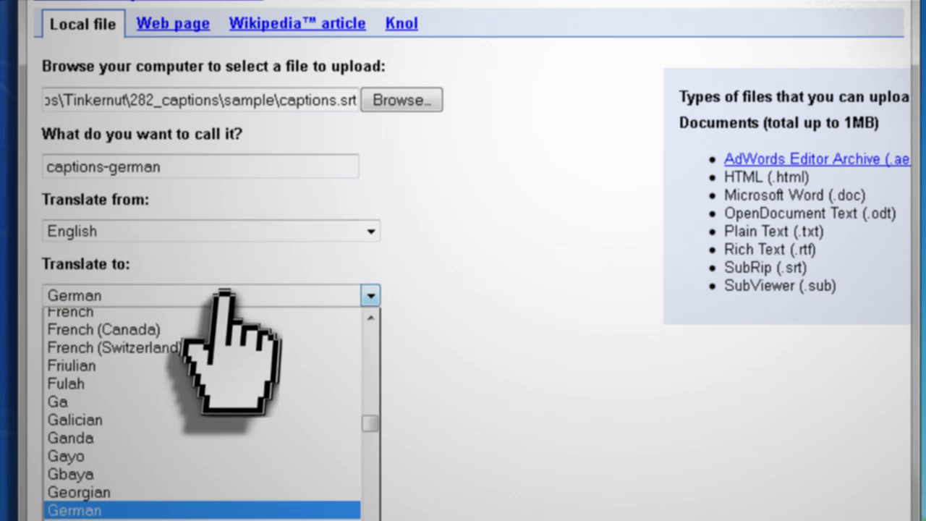
click(232, 499)
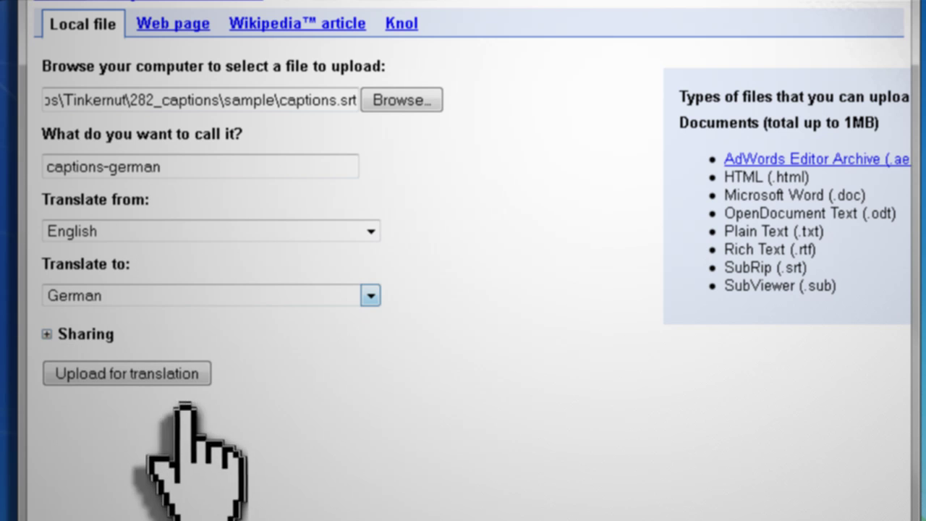
click(160, 369)
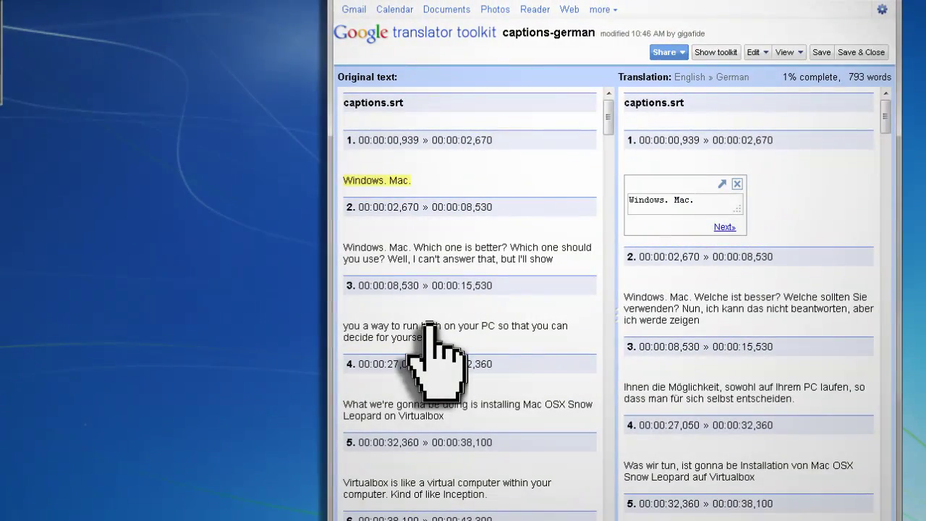
- Download the translated subtitles as captions-german.srt to the desktop
click(665, 52)
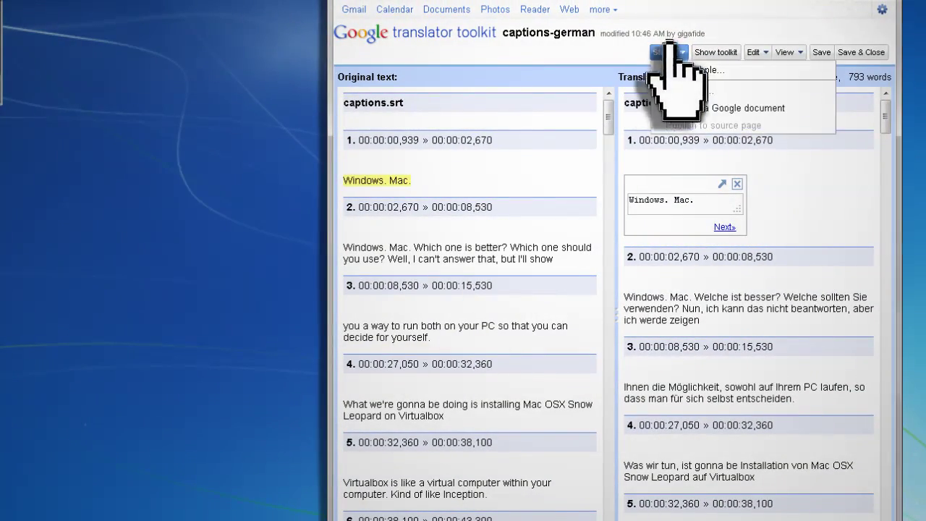
click(691, 91)
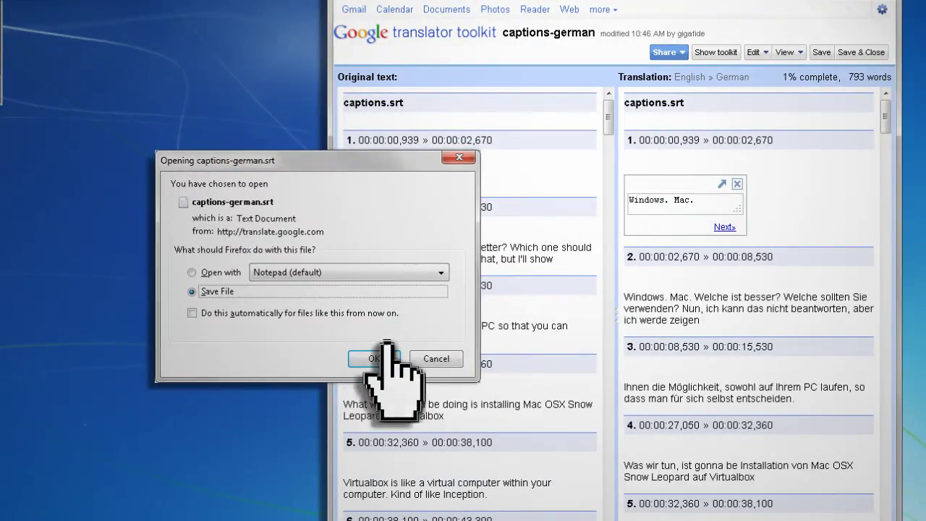
click(364, 342)
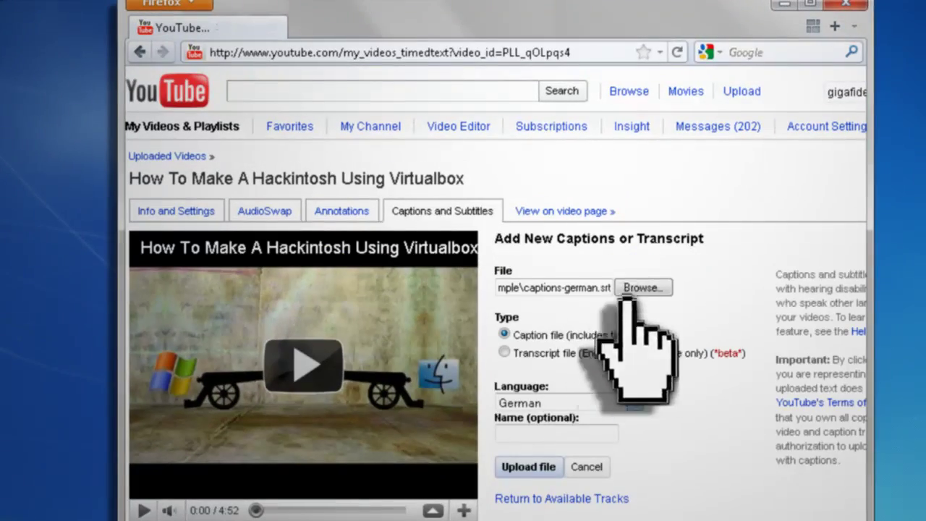
- Add a new caption track to upload captions-german.srt as the German captions
click(528, 465)
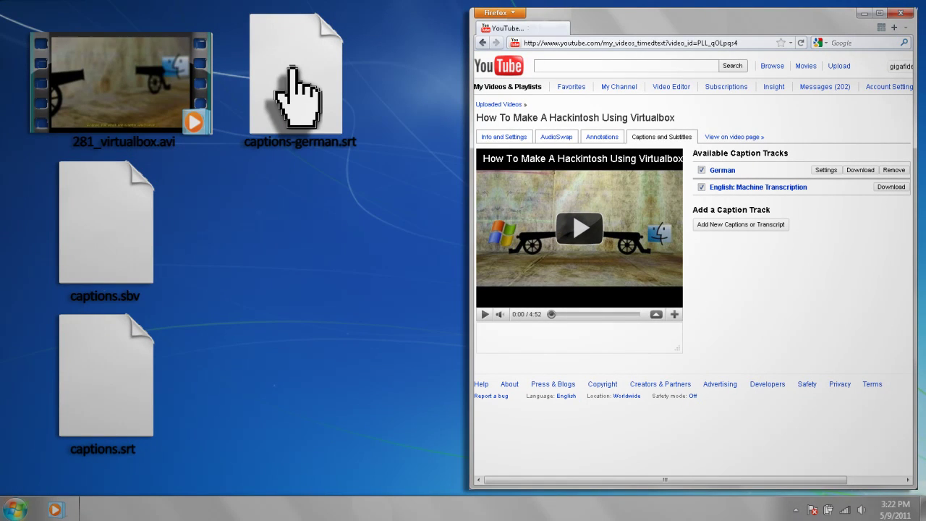
double_click(121, 68)
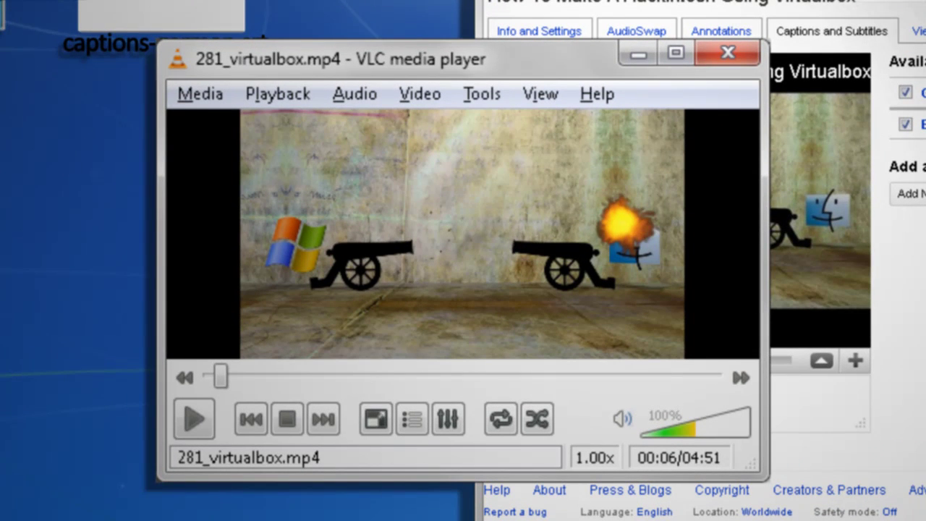
click(420, 94)
mouse_move(528, 156)
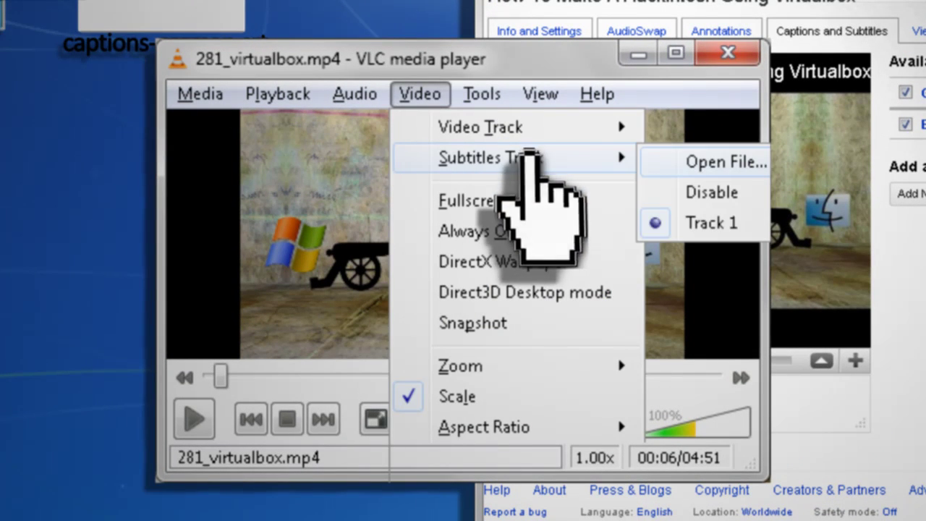
click(716, 216)
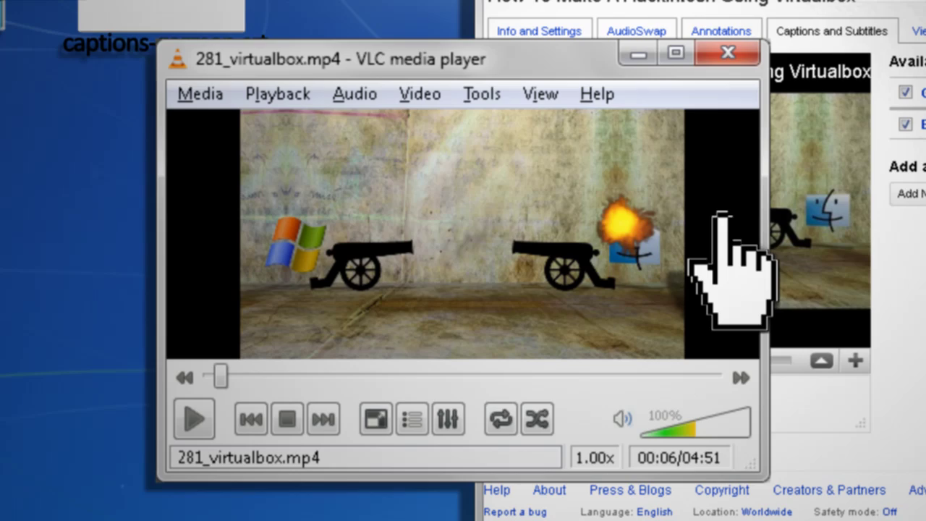
click(728, 52)
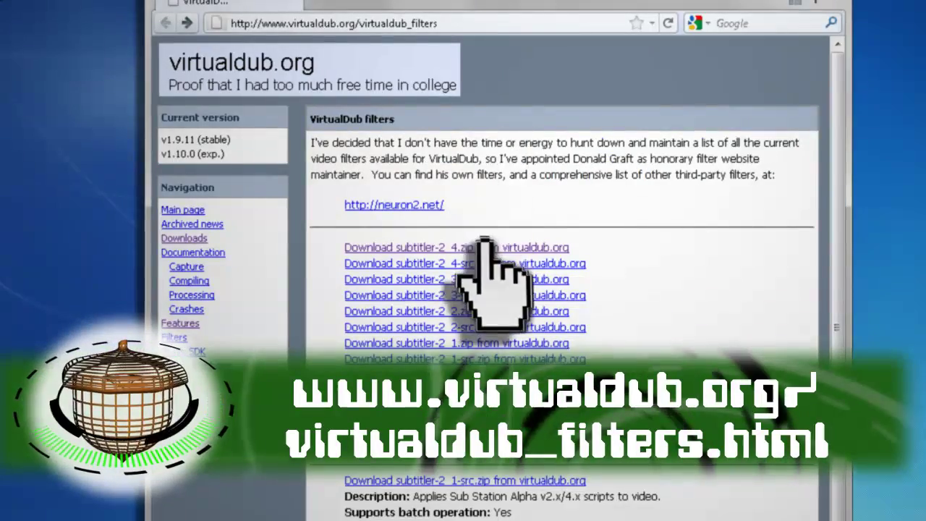
- Close Firefox to return to the desktop
click(878, 18)
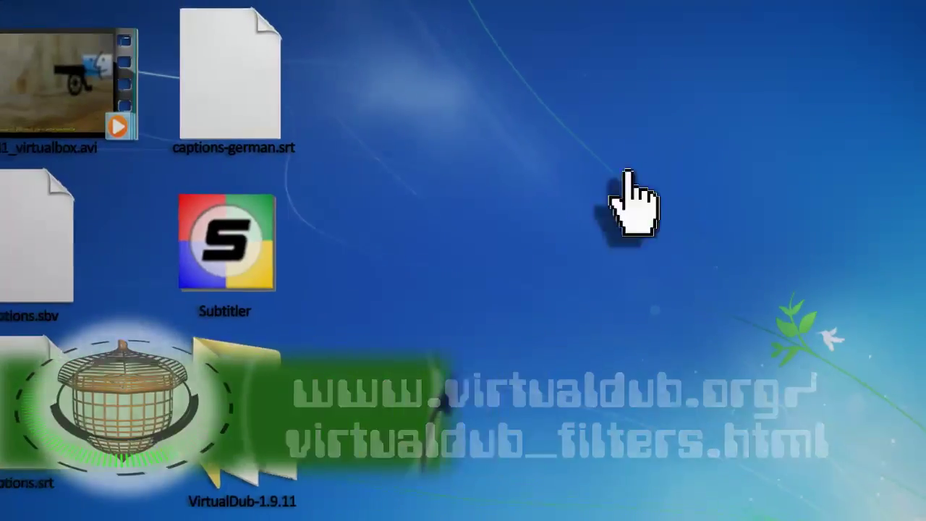
- Check the VirtualDub-1.9.11 folder, then launch Subtitler and load captions-german.srt
double_click(232, 420)
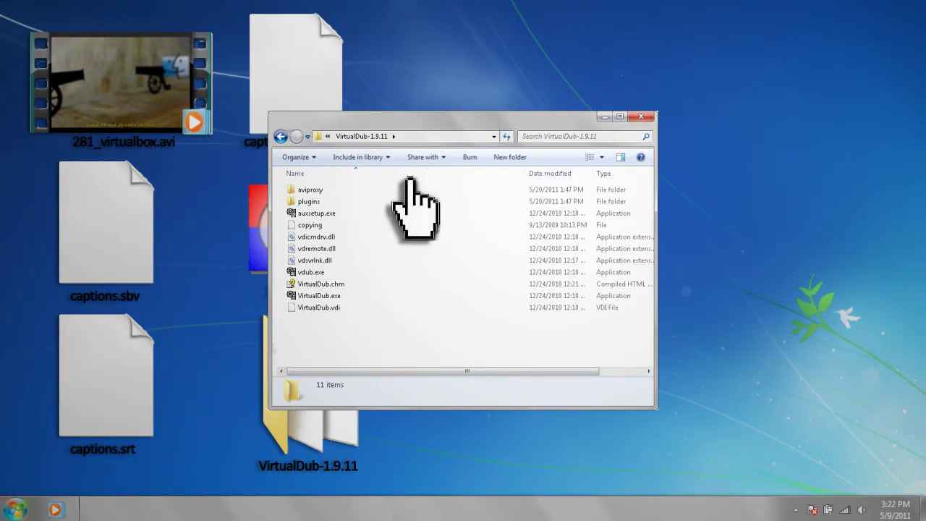
click(641, 117)
double_click(292, 238)
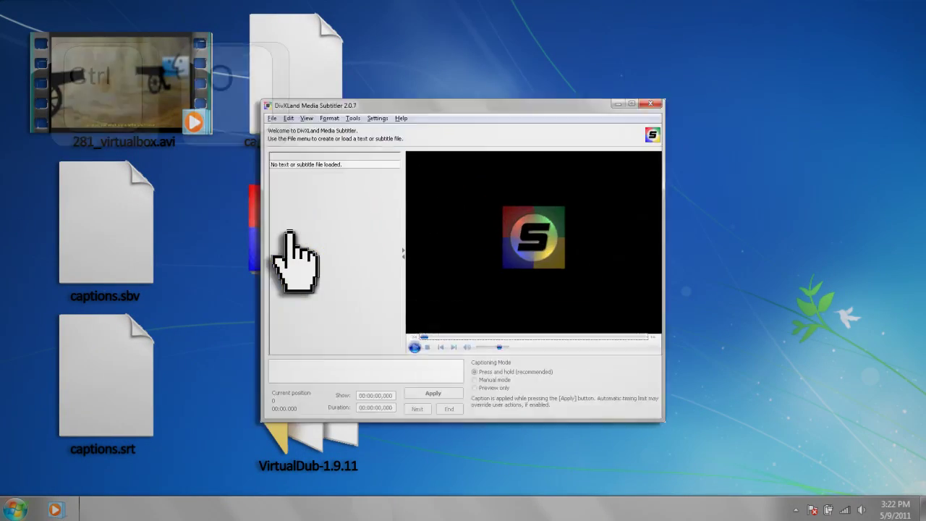
key(ctrl+o)
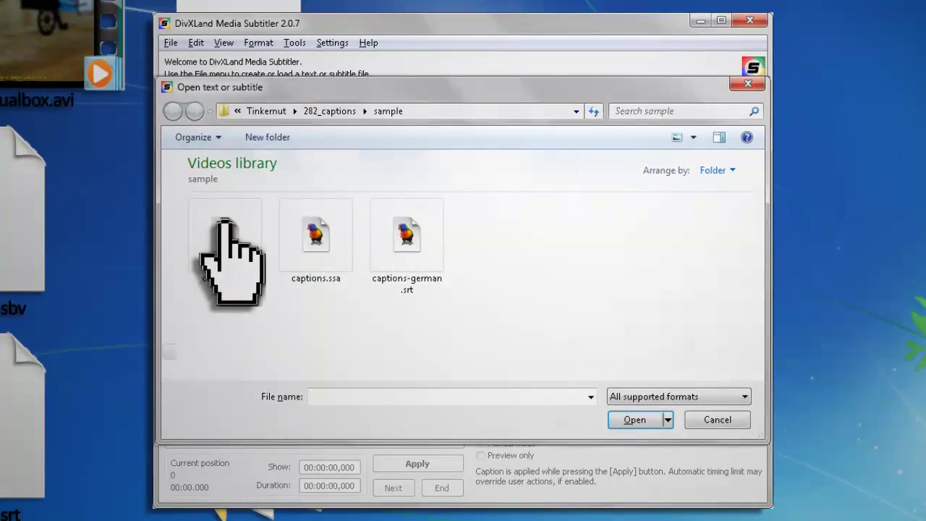
click(406, 233)
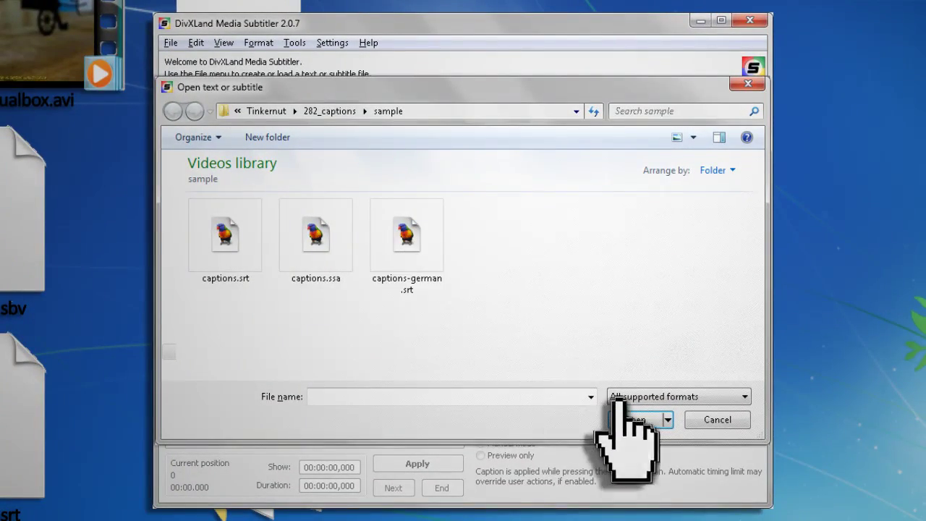
click(634, 419)
- Load the 281_virtualbox[sub].avi video into the Subtitler player
key(ctrl+p)
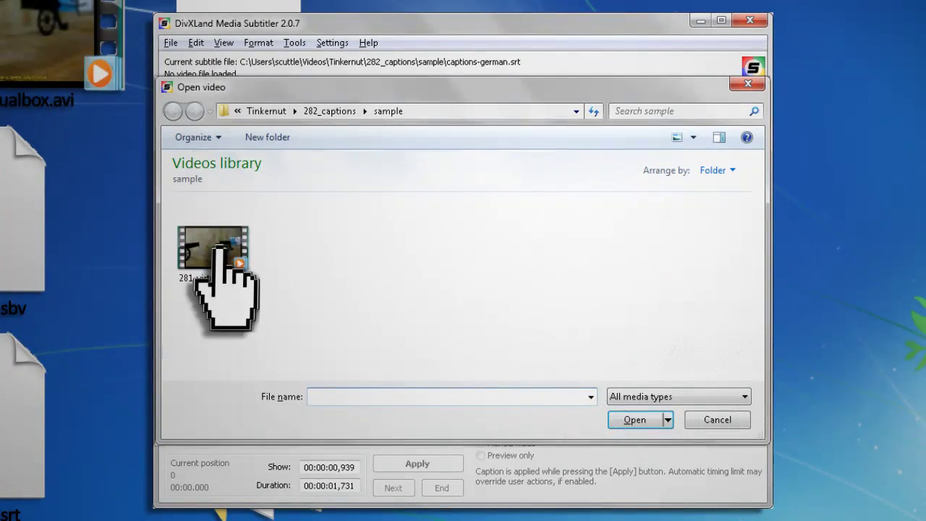
click(217, 248)
click(635, 419)
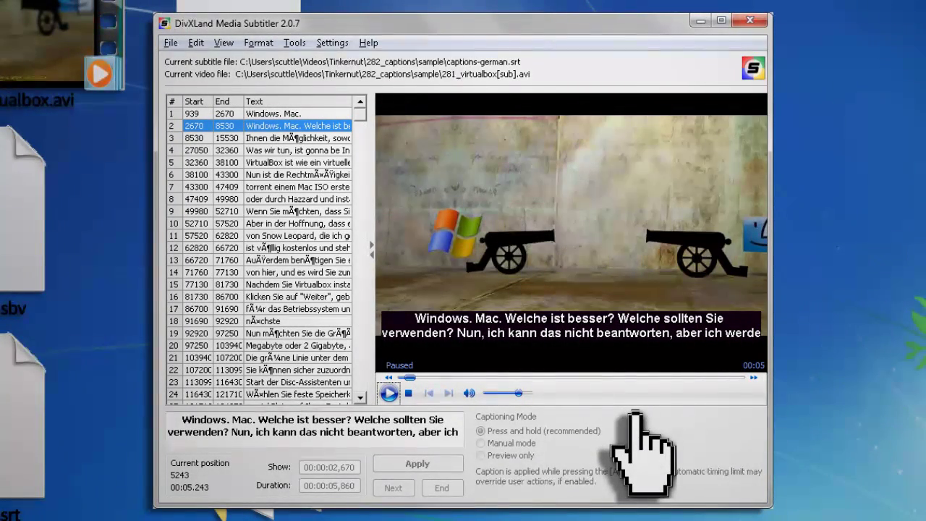
click(171, 42)
- Save the subtitles in SubStation Alpha [SSA] format as captions-german.ssa
click(206, 190)
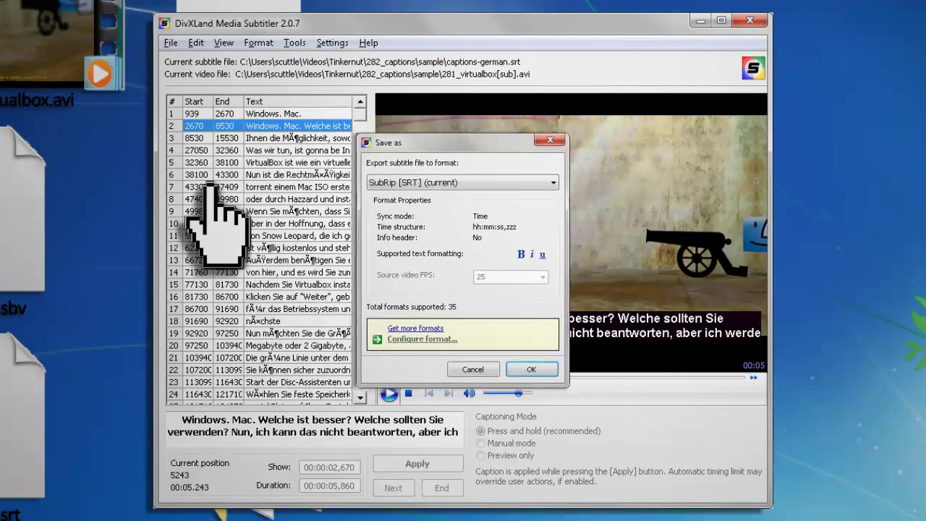
click(551, 172)
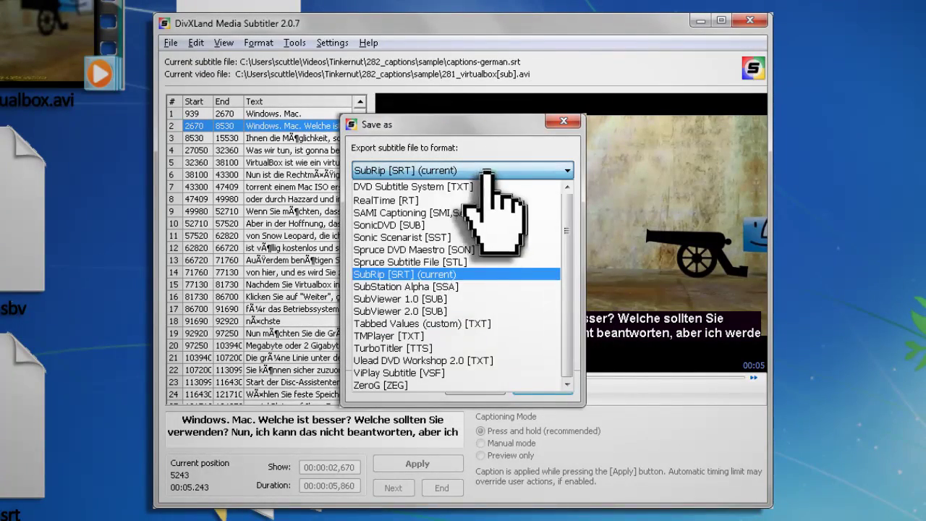
click(456, 281)
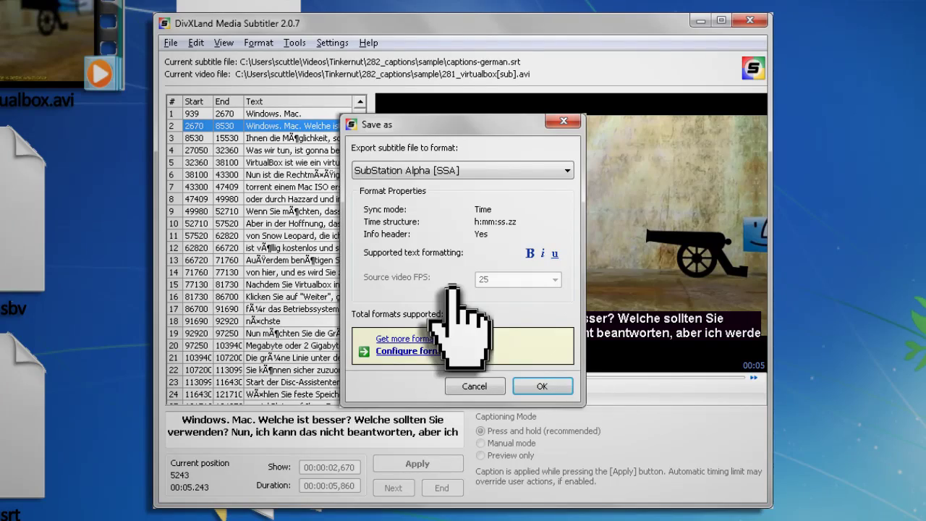
click(541, 385)
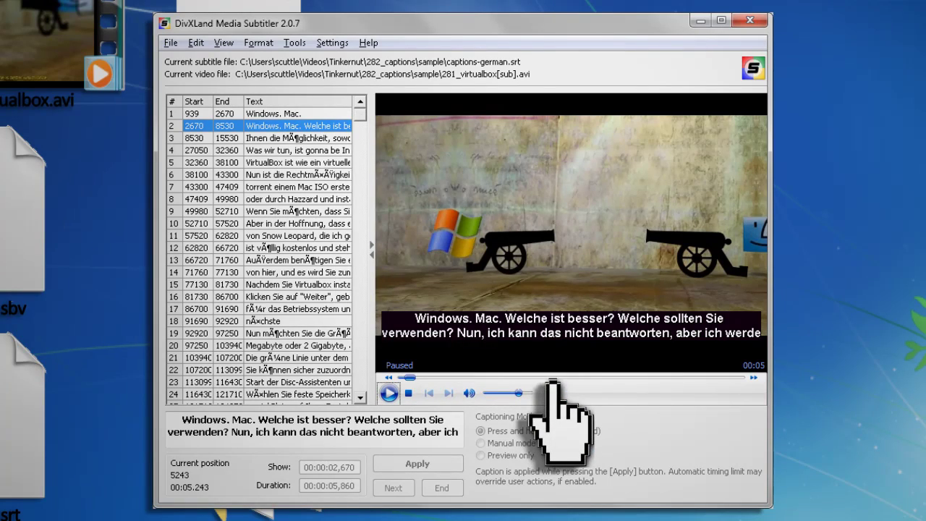
- Embed the subtitles into the video with AVI (XviD) output through VirtualDub-1.9.11
click(171, 43)
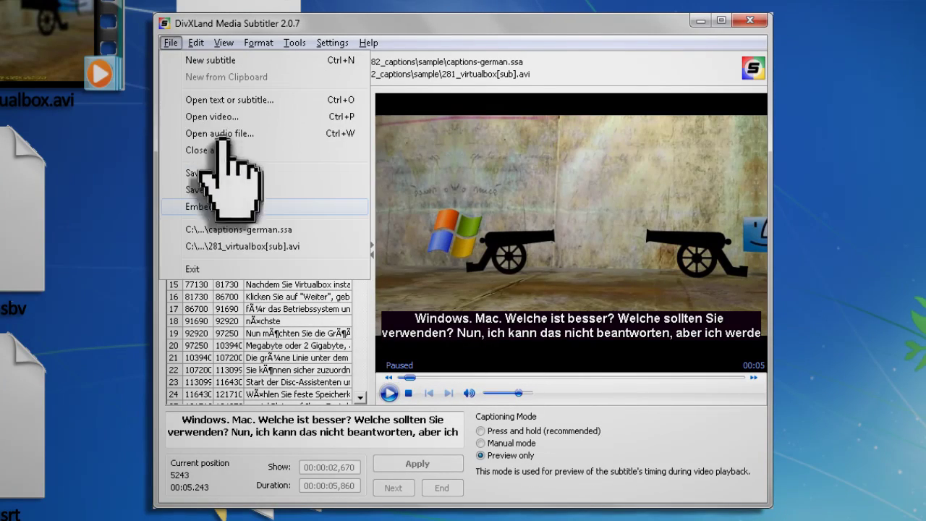
click(258, 208)
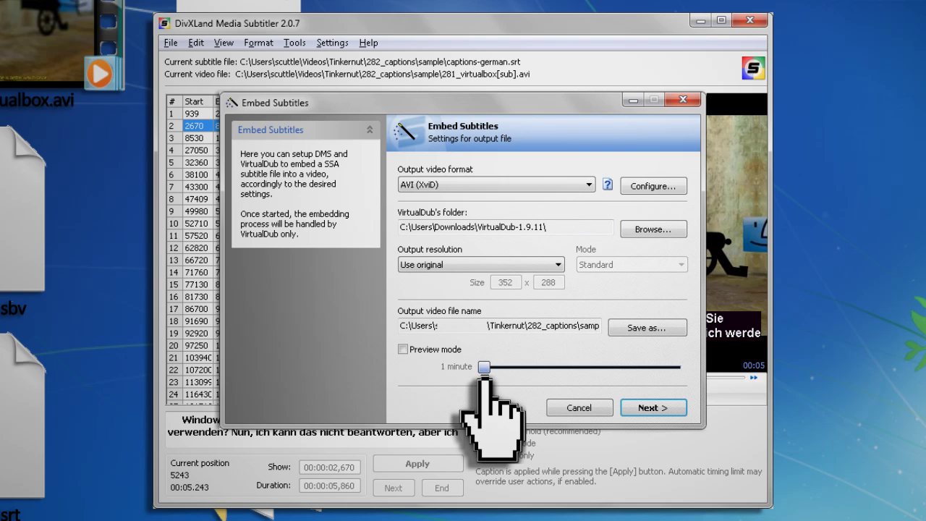
click(653, 407)
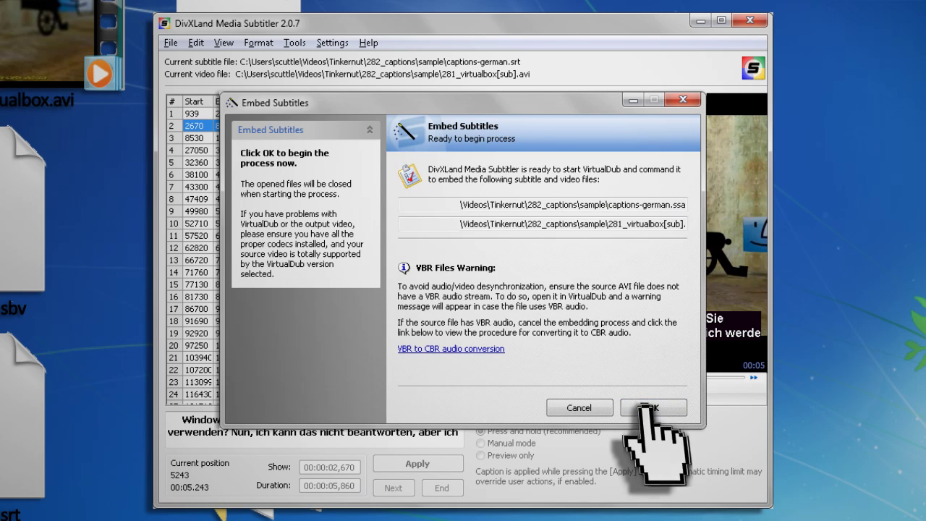
click(649, 407)
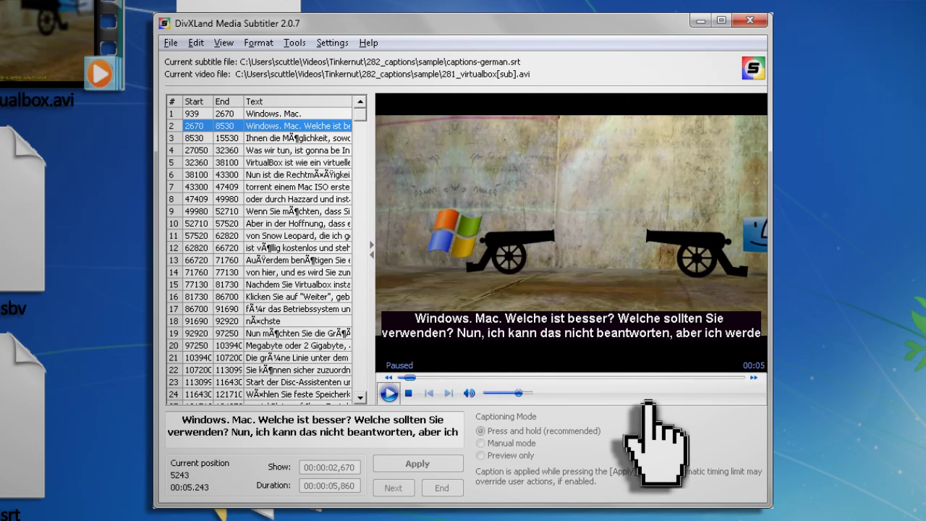
- Close Subtitler and play 281_virtualbox[sub].avi to check the burned-in captions
click(752, 21)
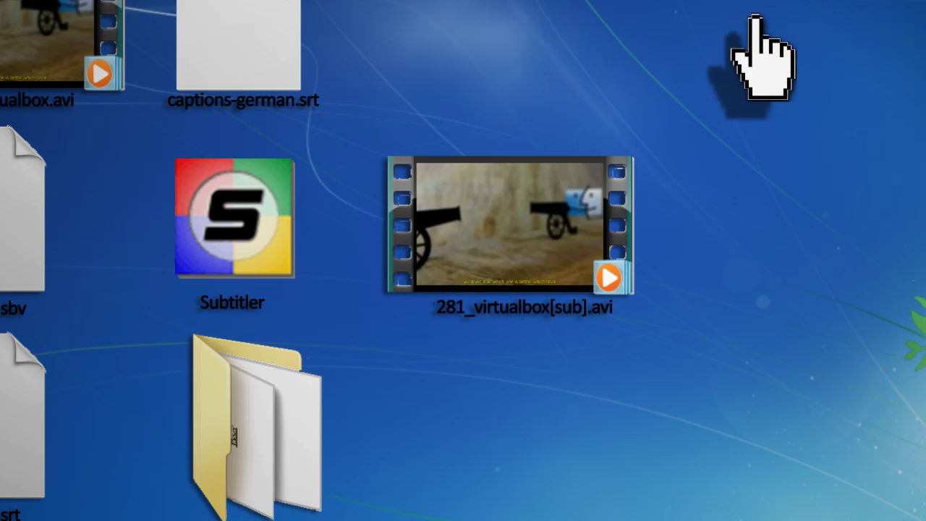
double_click(503, 181)
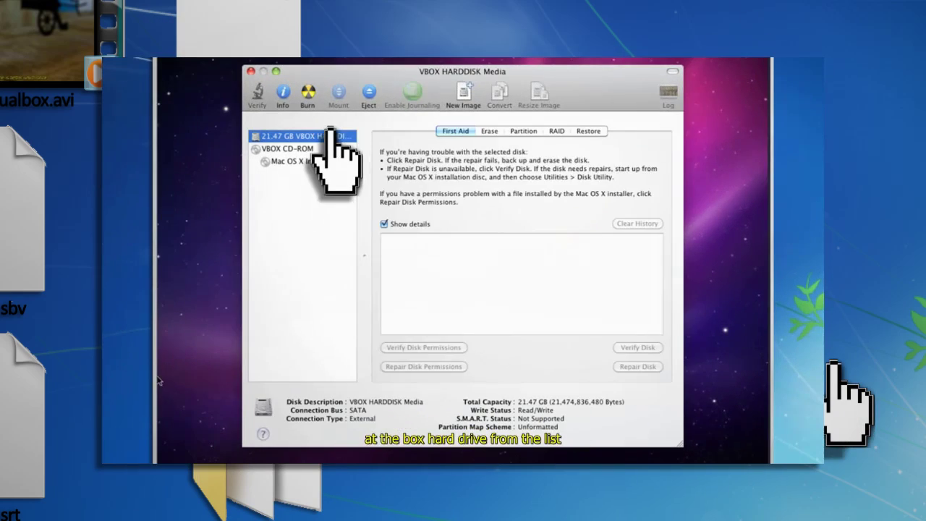